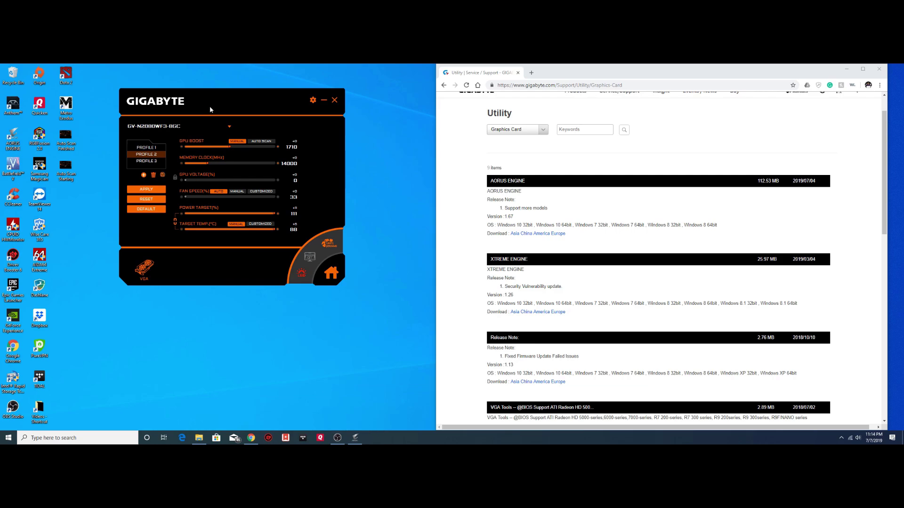
Reposition the tuning window and select the Gigabyte utility page's address in Chrome.
left_click_drag(246, 102, 265, 123)
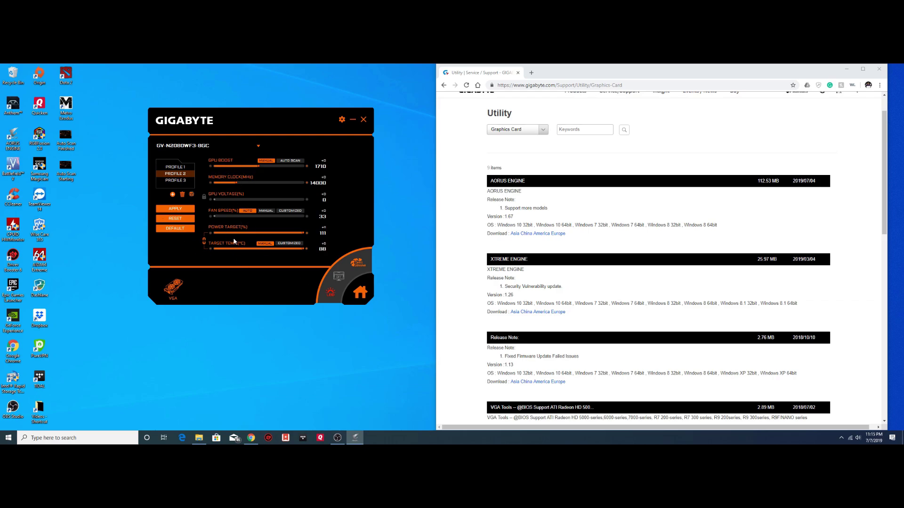
left_click_drag(251, 120, 242, 119)
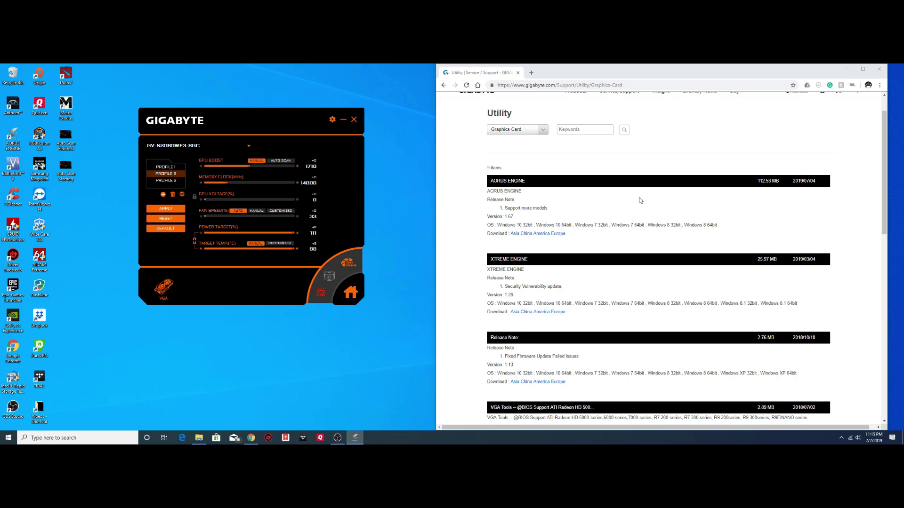
scroll(666, 222, "up", 1)
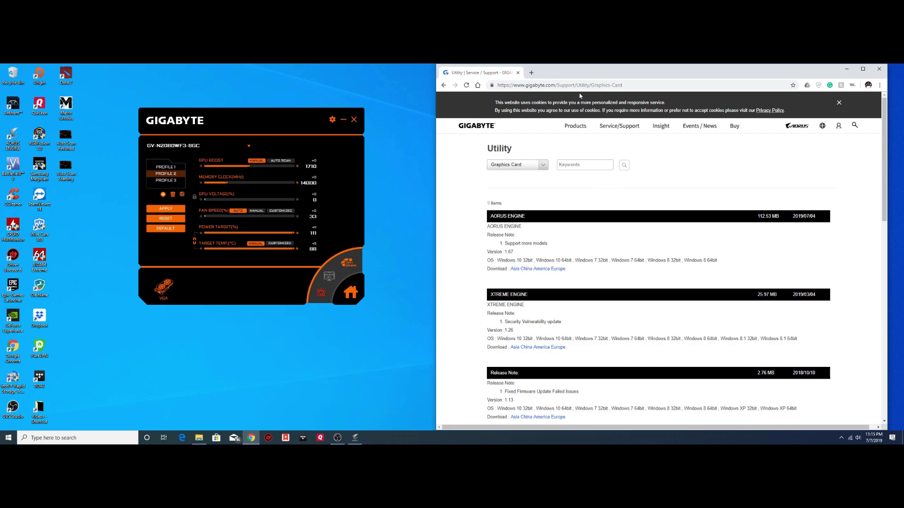
left_click(602, 86)
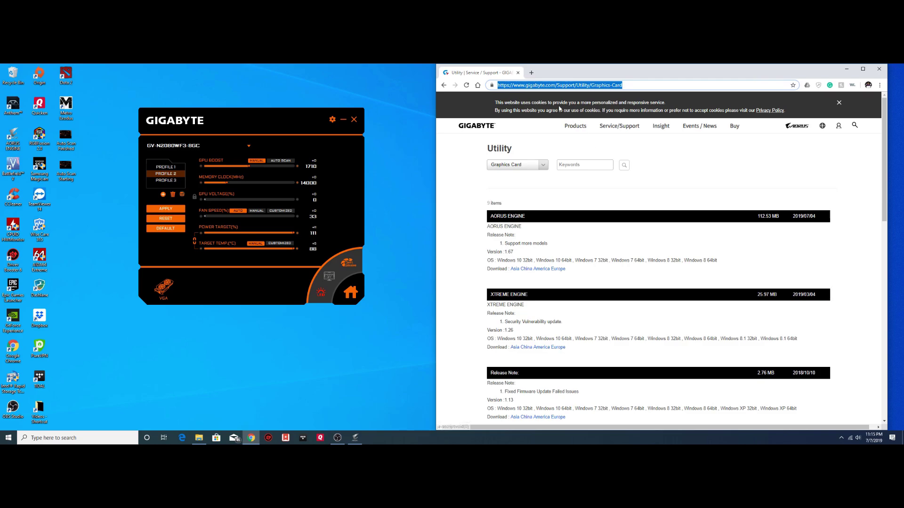
Dismiss the cookie notice, download the AORUS Engine installer from the America server, minimise Chrome, and centre the tuning window.
scroll(591, 208, "down", 2)
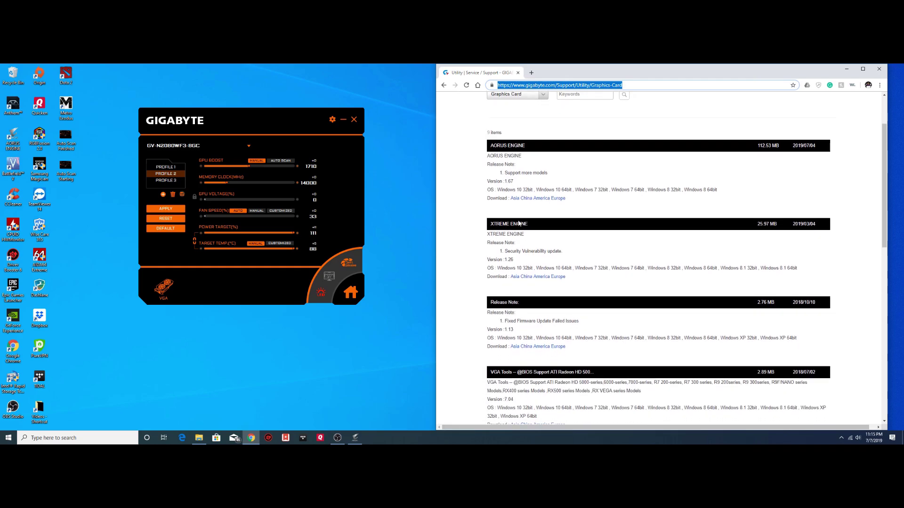
left_click(527, 163)
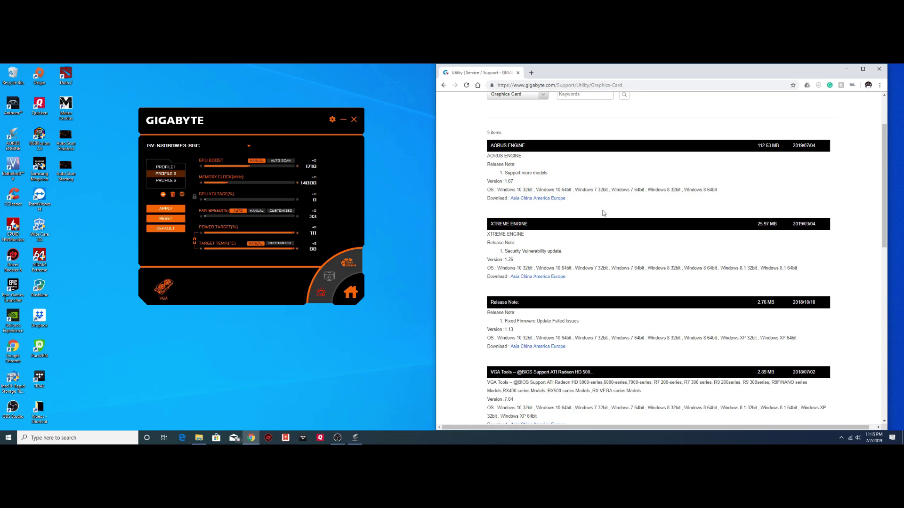
left_click(541, 198)
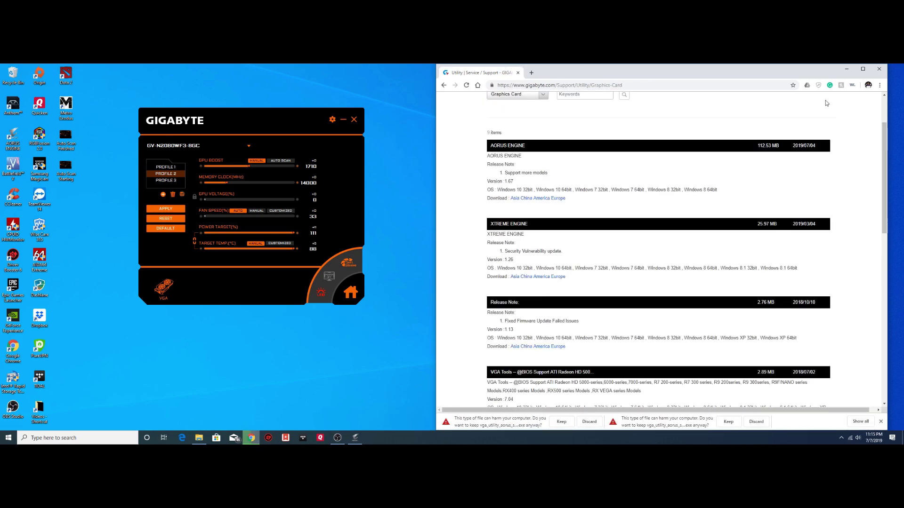
left_click(848, 73)
left_click_drag(242, 130, 420, 141)
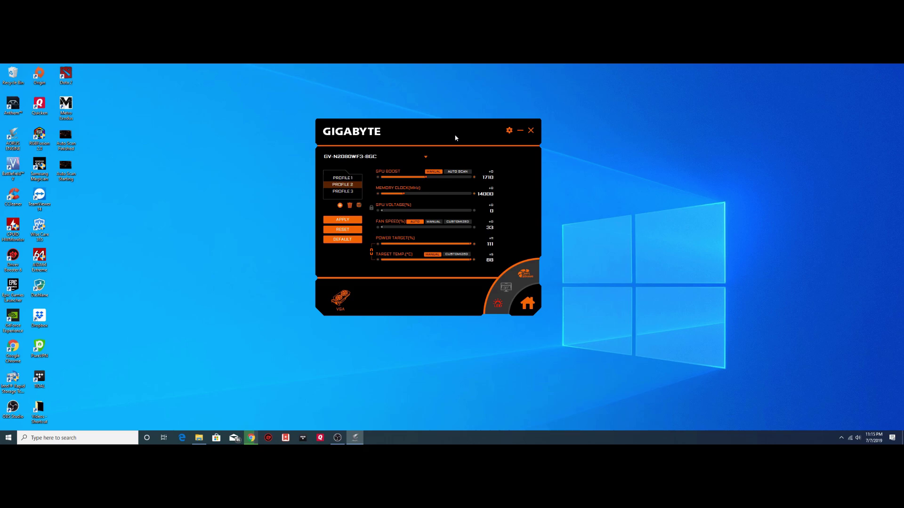
left_click(509, 132)
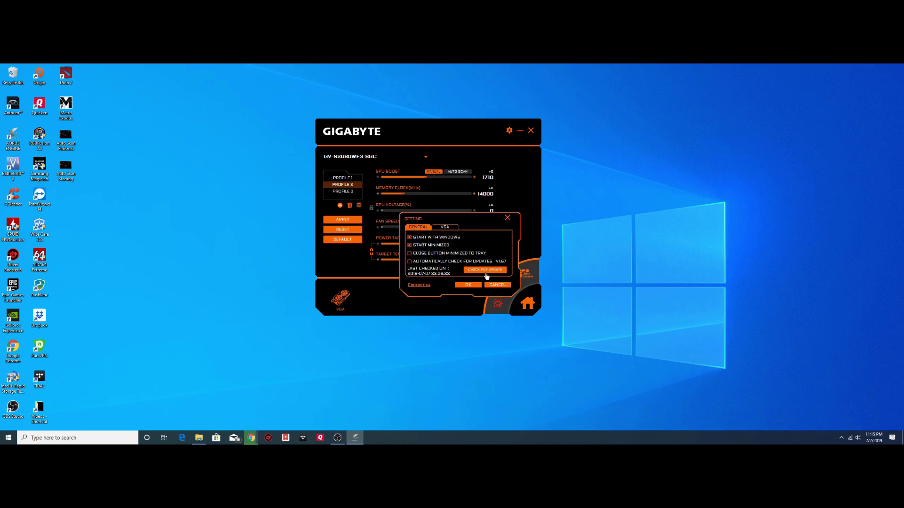
left_click(486, 271)
left_click(487, 296)
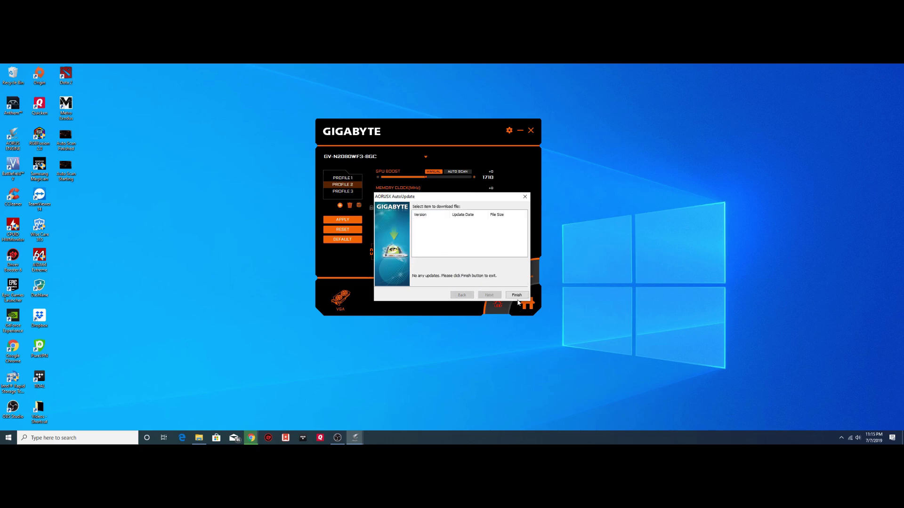
left_click(515, 295)
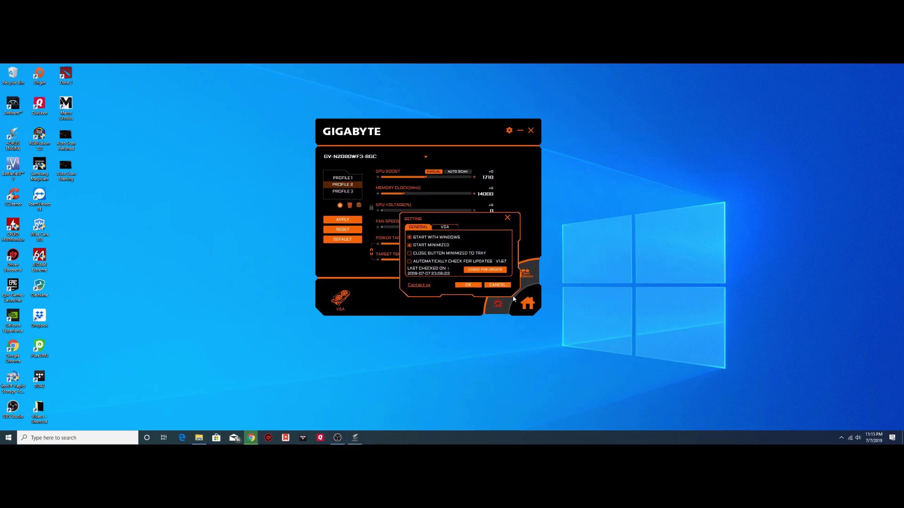
left_click(469, 285)
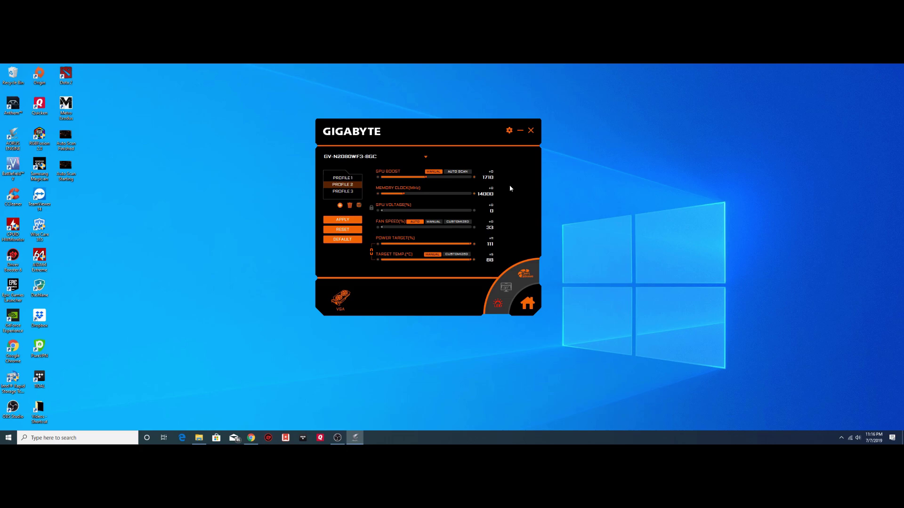
left_click_drag(477, 137, 469, 142)
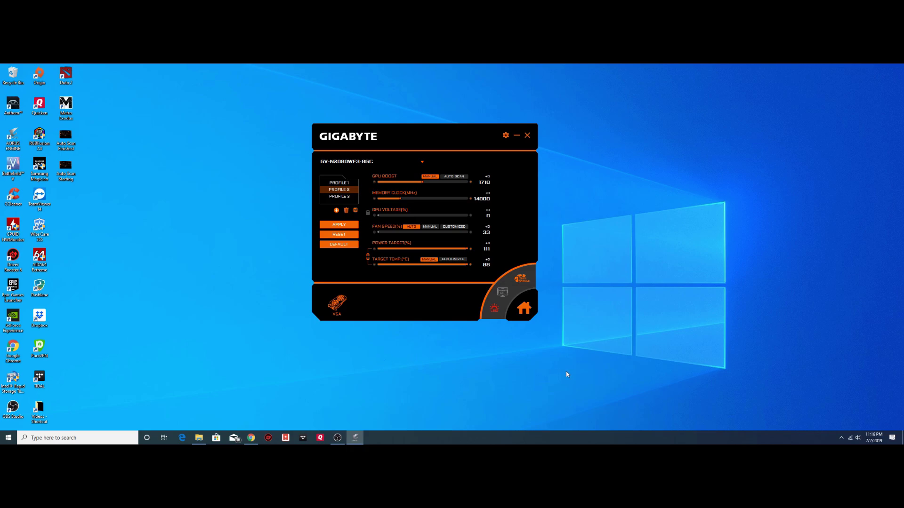
left_click(841, 437)
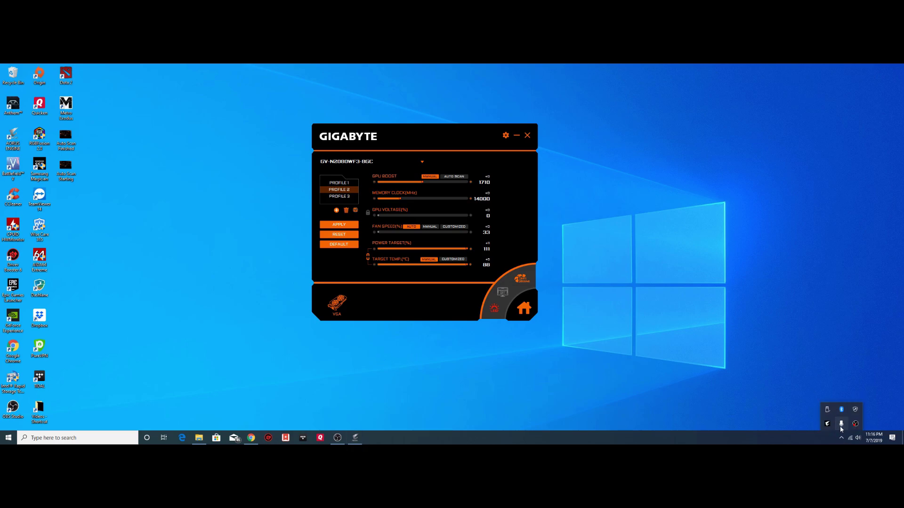
left_click(840, 296)
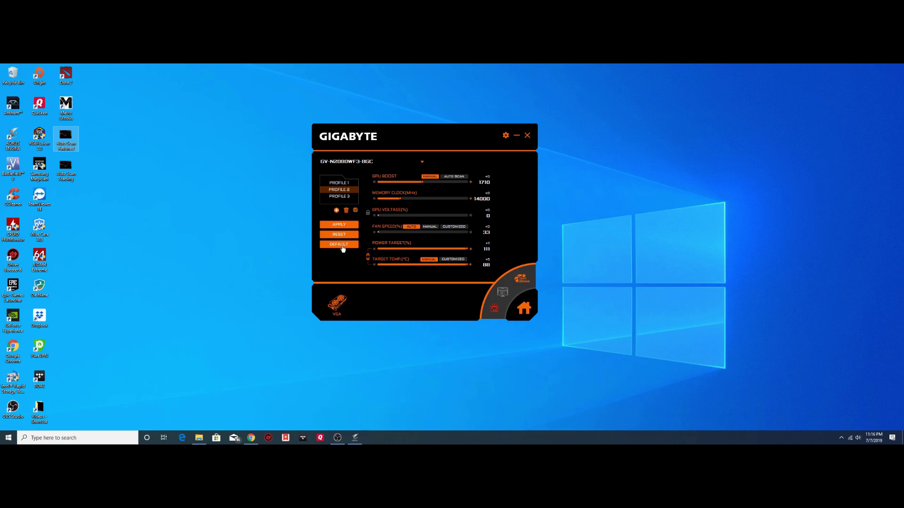
left_click(392, 303)
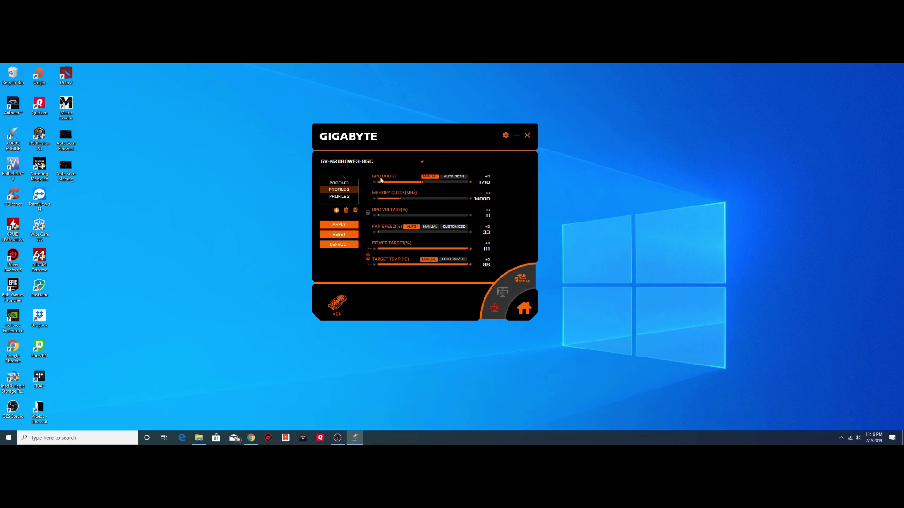
left_click(367, 213)
mouse_move(378, 215)
left_mouse_down()
mouse_move(463, 217)
mouse_move(378, 216)
left_mouse_up()
left_click(368, 213)
left_click_drag(462, 252, 442, 264)
left_click(368, 258)
scroll(441, 251, "up", 15)
left_click_drag(439, 266, 470, 265)
double_click(70, 171)
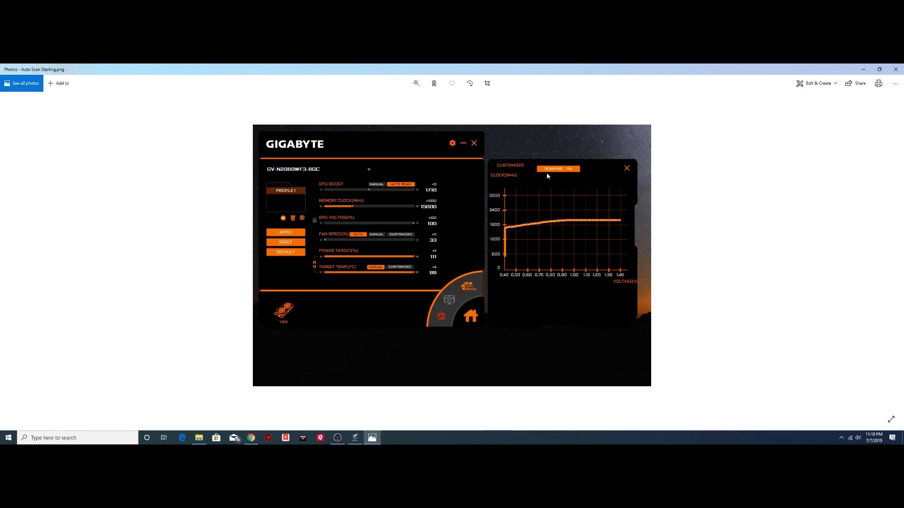
left_click(863, 70)
double_click(65, 138)
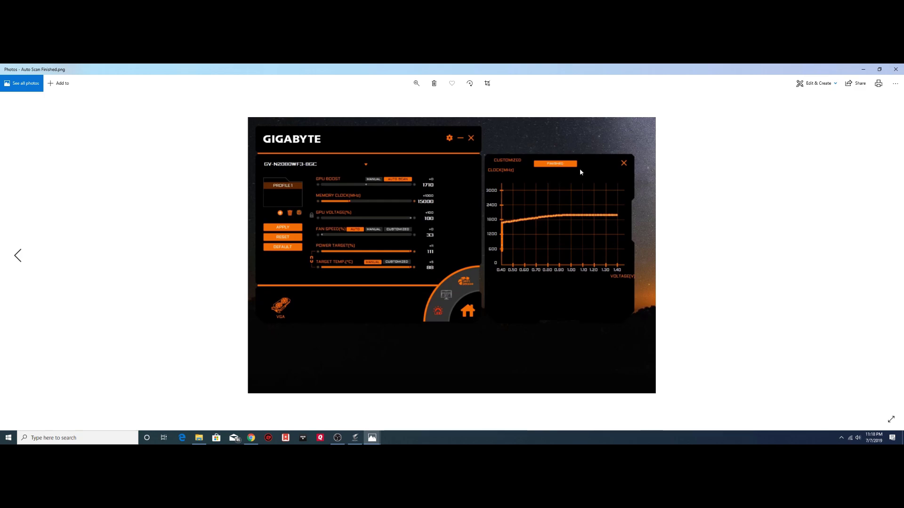
left_click(864, 71)
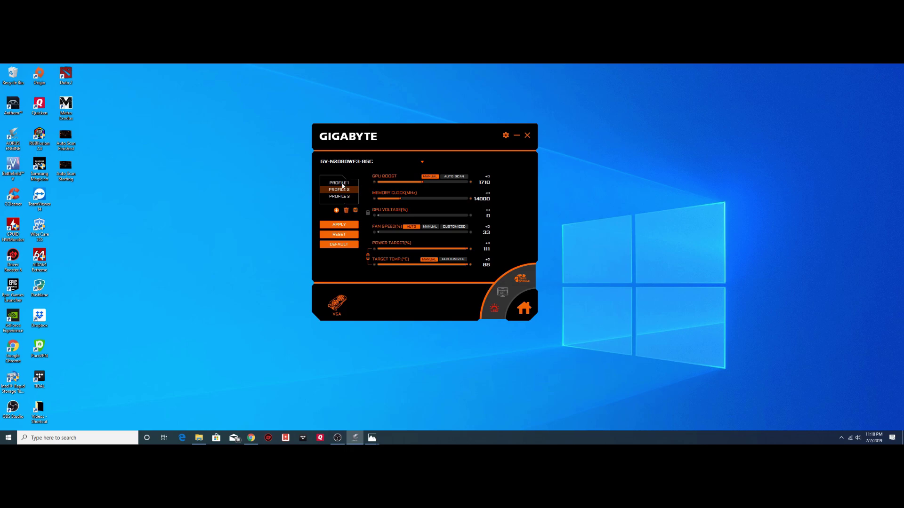
Add a PROFILE 4 slot with the orange + icon and load it.
left_click(336, 211)
left_click(339, 203)
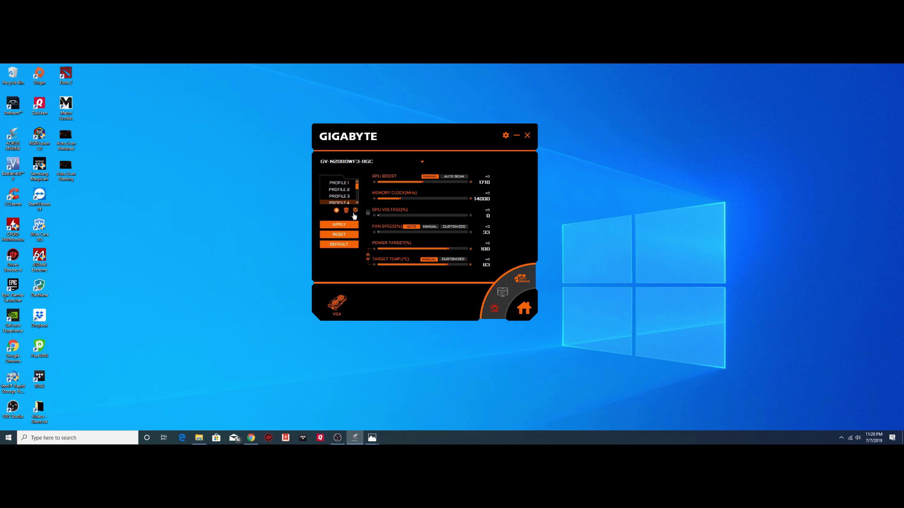
left_click(420, 435)
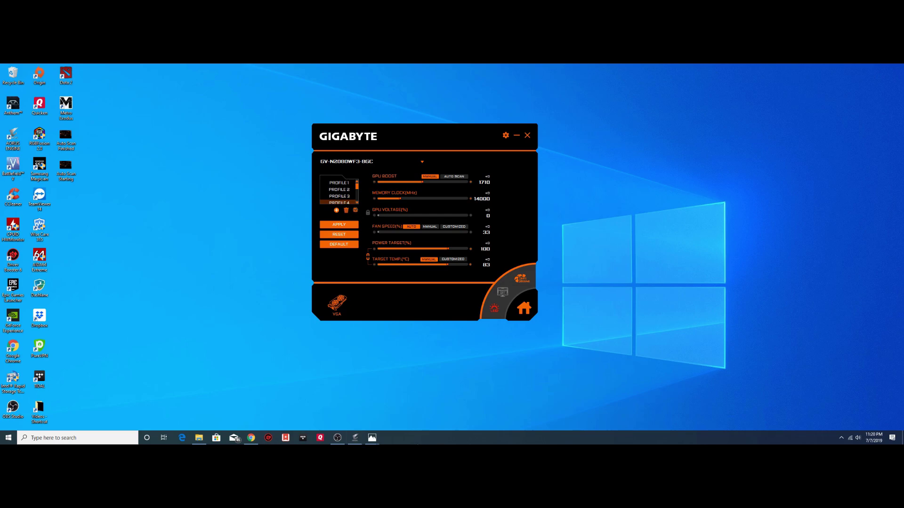